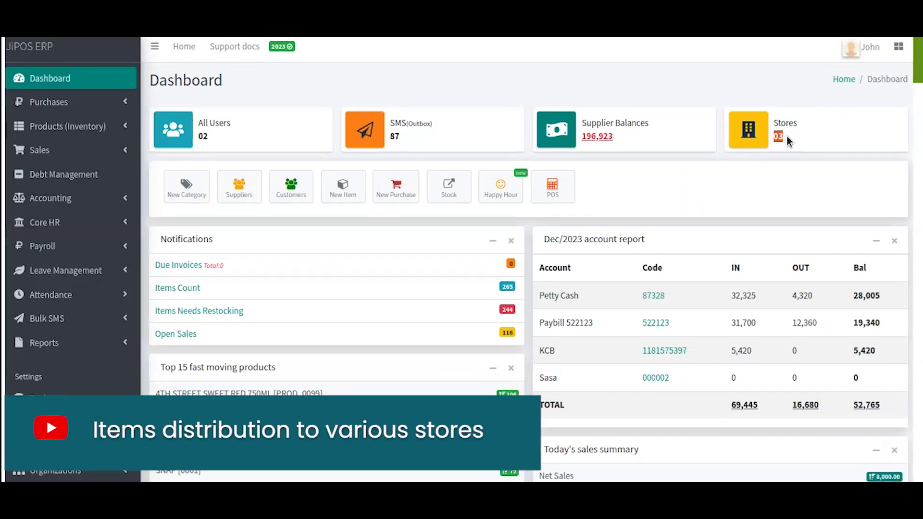
# Step: Expand Products (Inventory) in the sidebar and go to the Item Stock page via Stocks
pyautogui.doubleClick(778, 137)
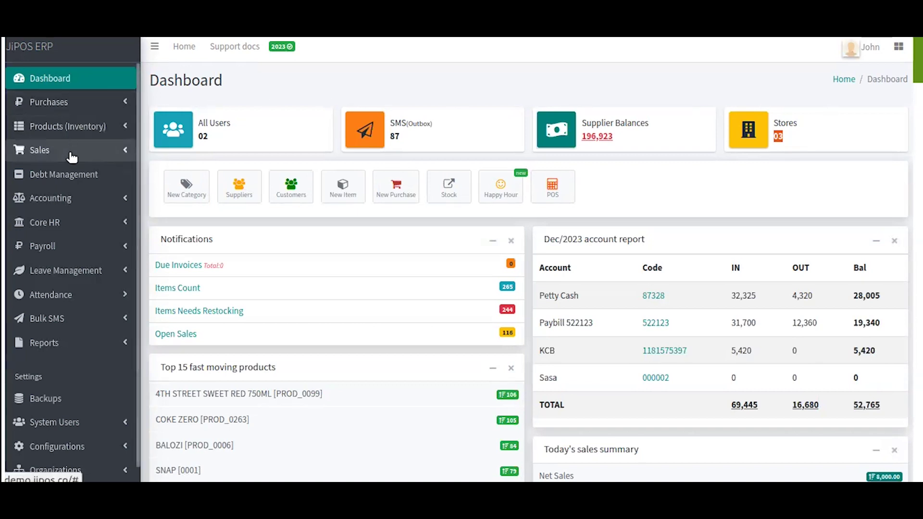
pyautogui.click(82, 126)
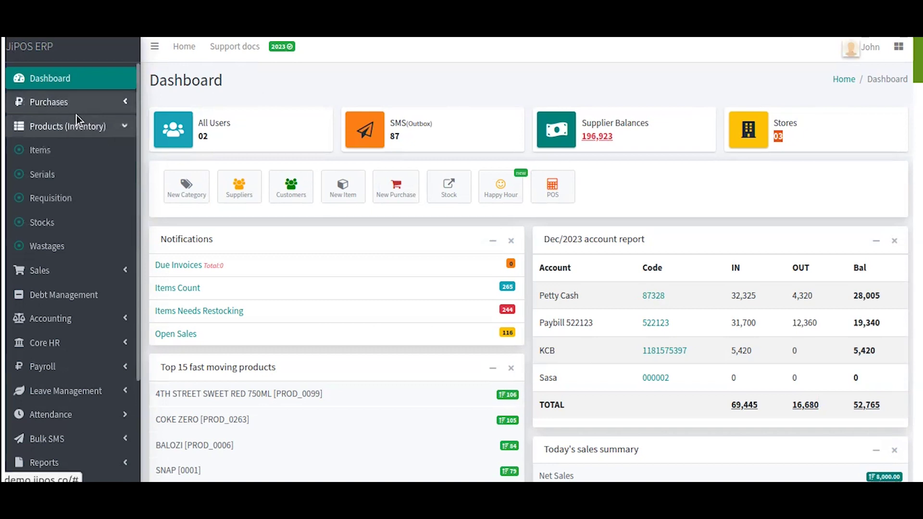
pyautogui.click(53, 224)
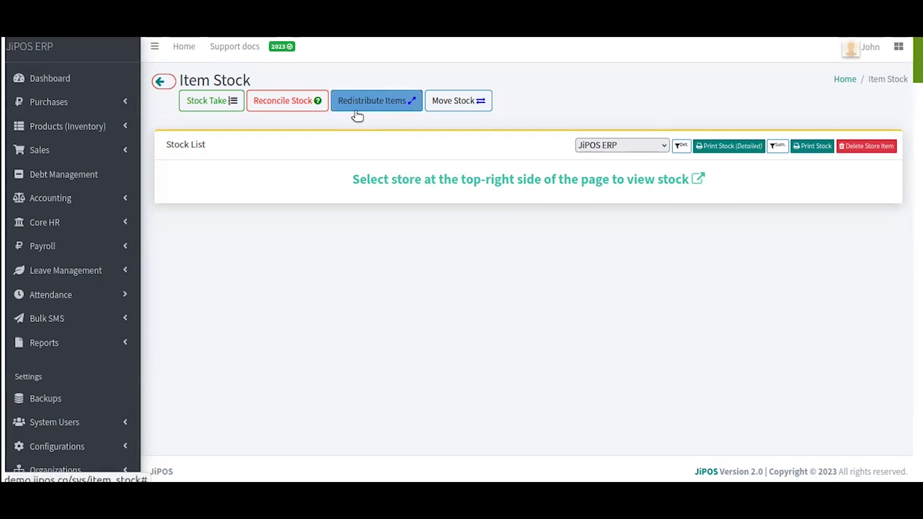
# Step: Open Redistribute Items and set Garden Store as the preferred store/shop
pyautogui.click(402, 102)
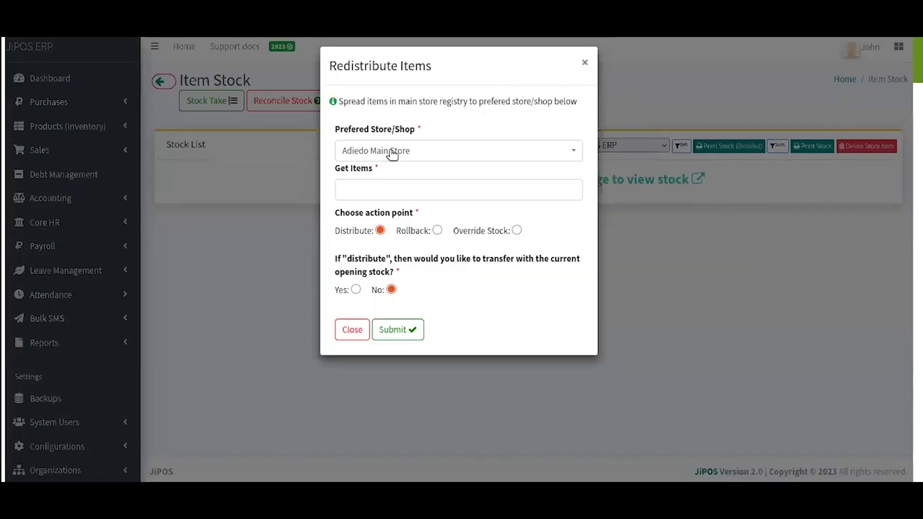
pyautogui.click(393, 153)
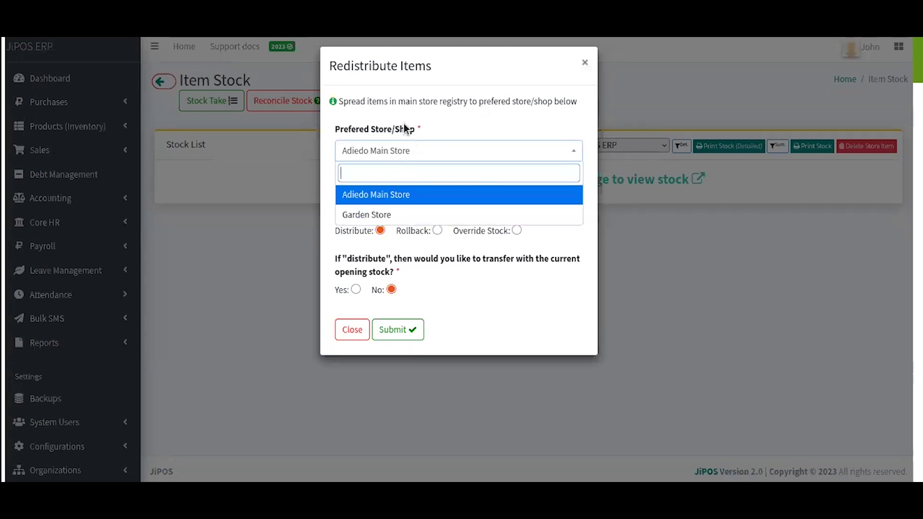
pyautogui.click(380, 188)
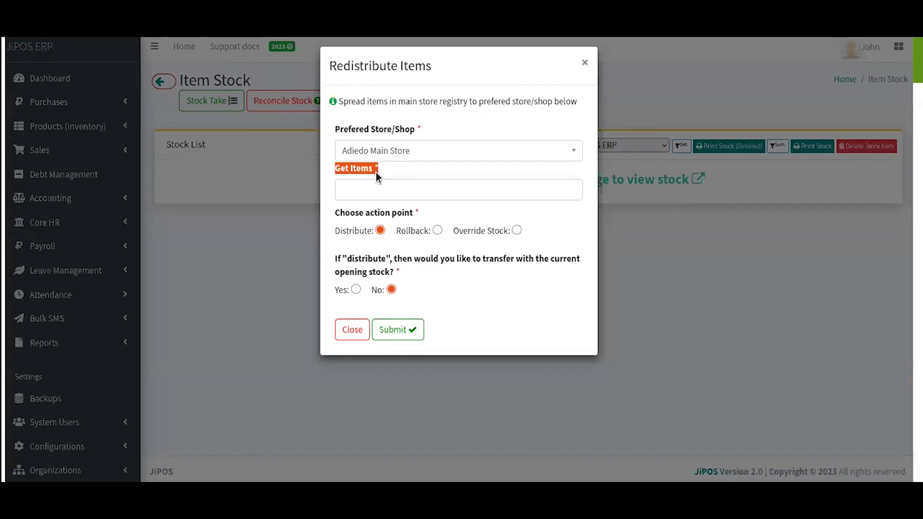
pyautogui.click(382, 150)
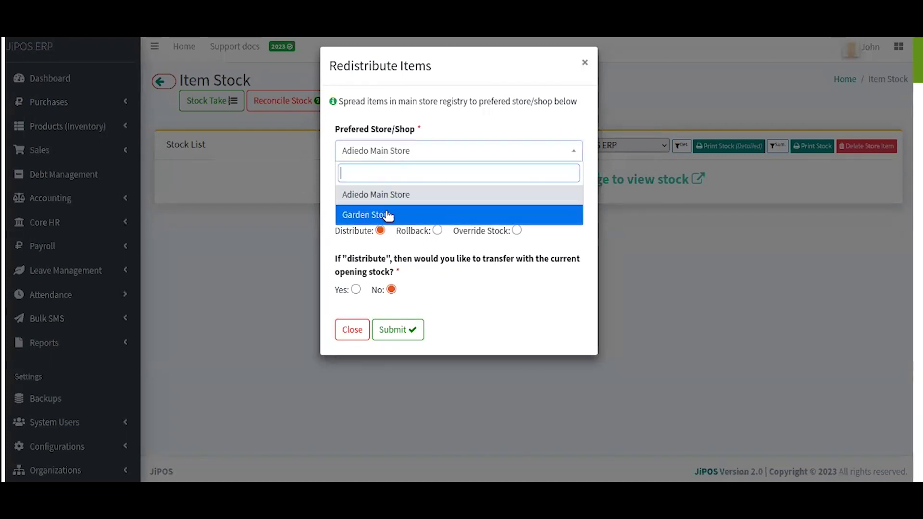
pyautogui.click(387, 215)
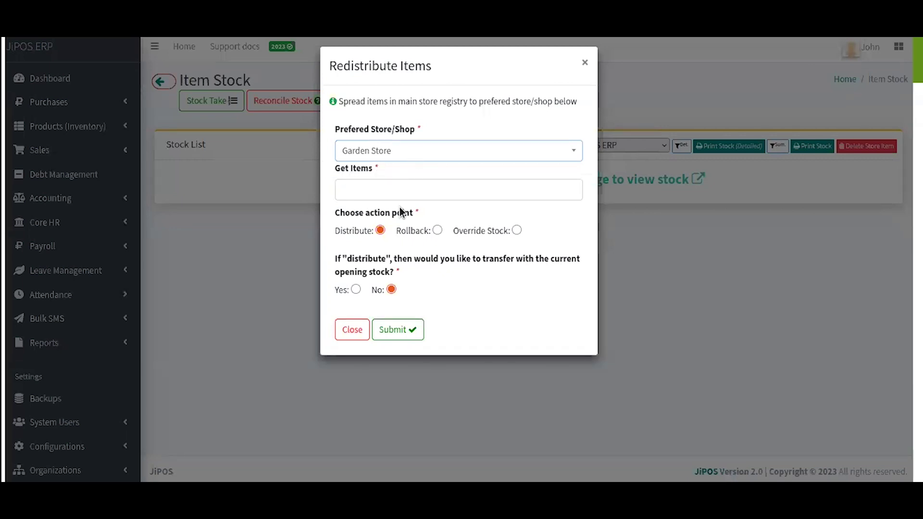
# Step: Try adding and removing Soda 300ml, Iphone Tablets sy3351 and All in Get Items
pyautogui.click(395, 186)
pyautogui.write('soda')
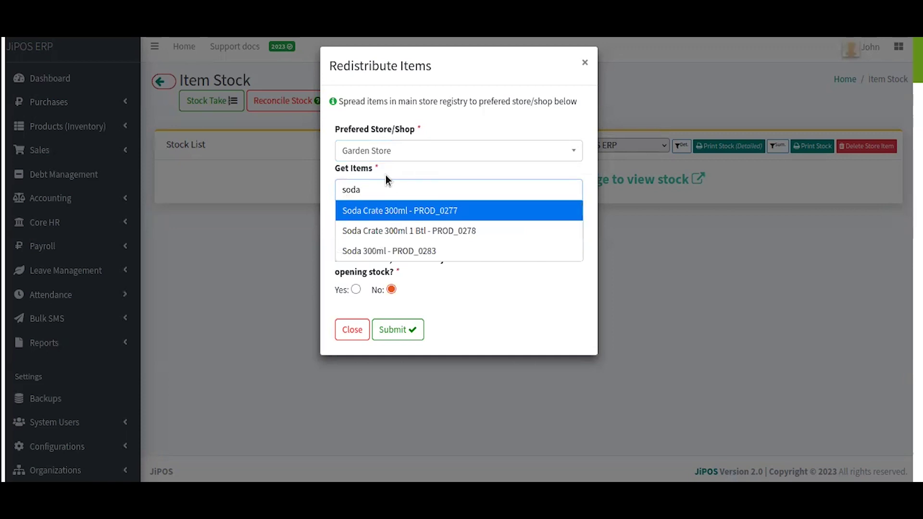
pyautogui.click(426, 252)
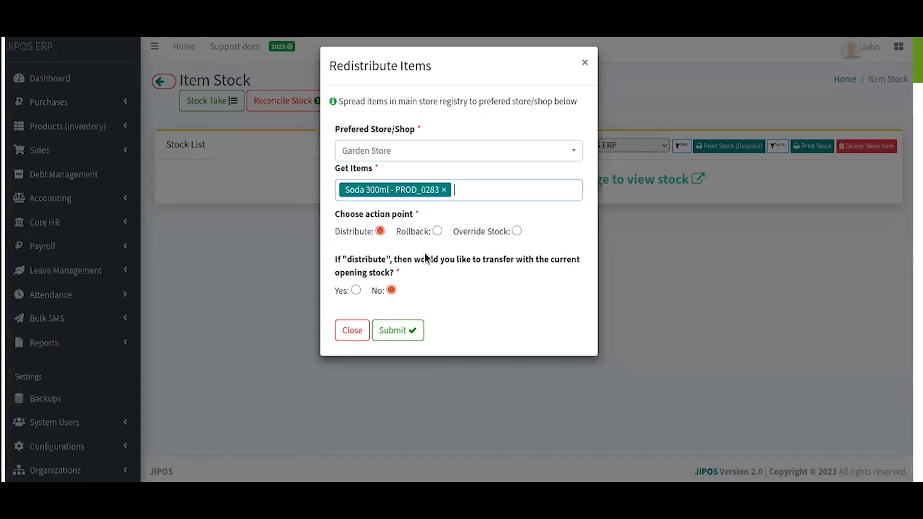
pyautogui.click(476, 195)
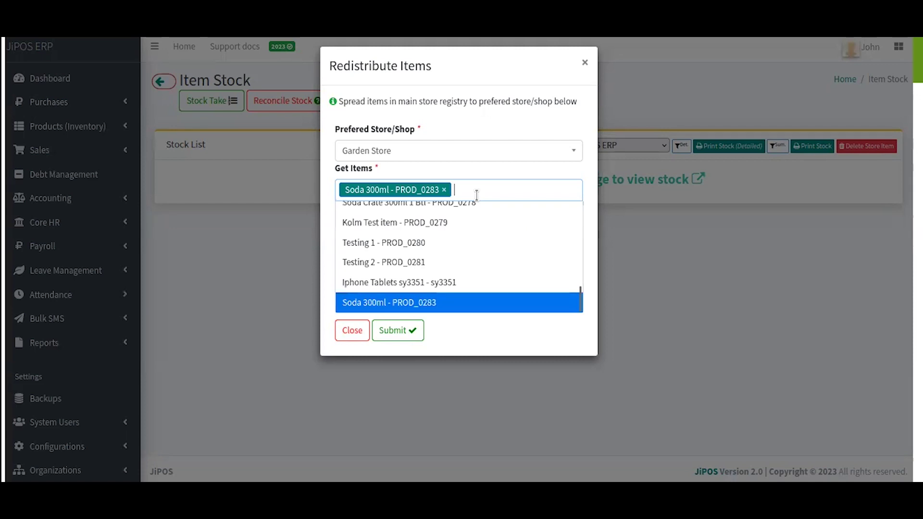
pyautogui.click(438, 282)
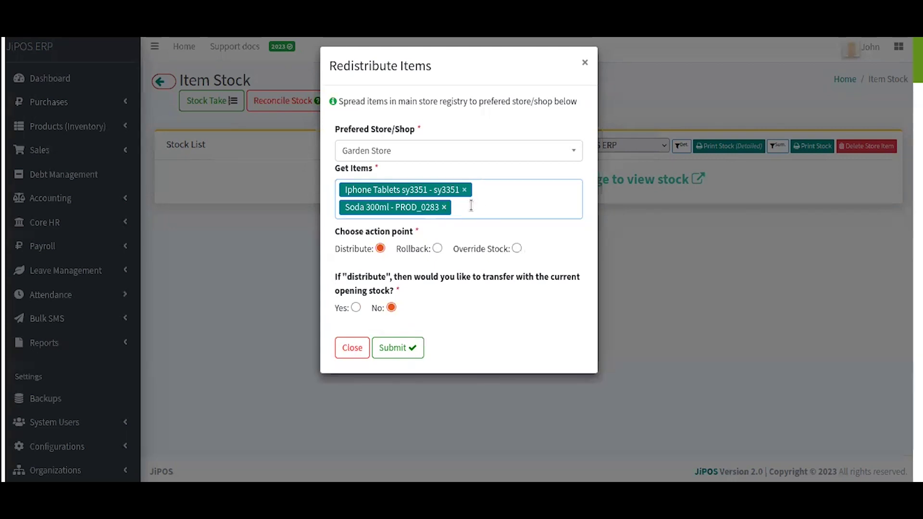
pyautogui.click(444, 207)
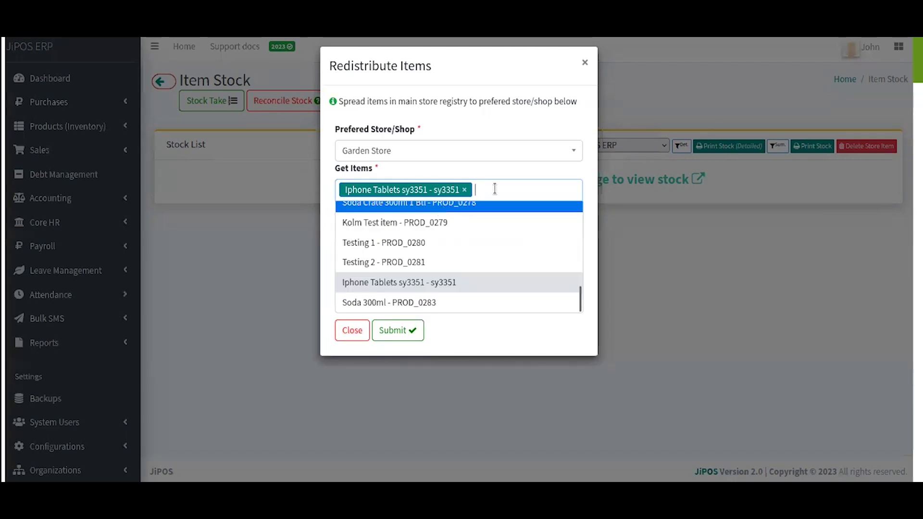
pyautogui.scroll(20, 468, 221)
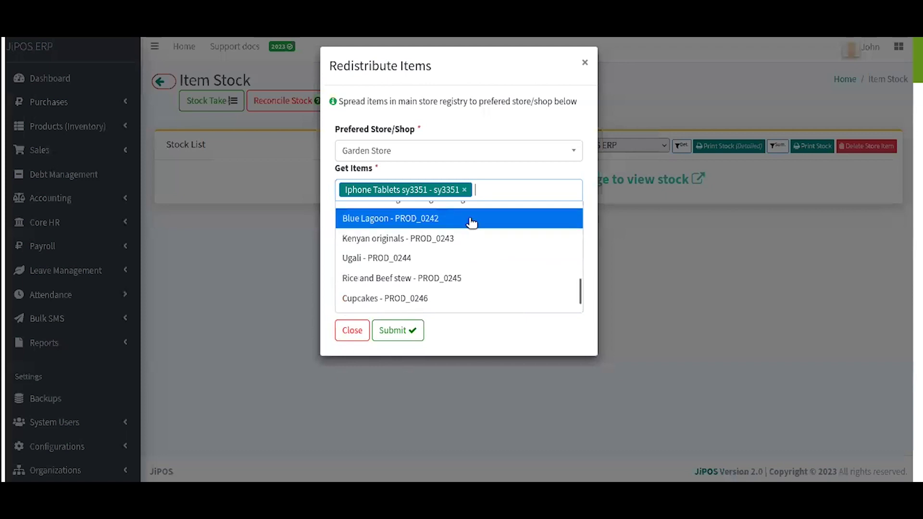
pyautogui.write('all')
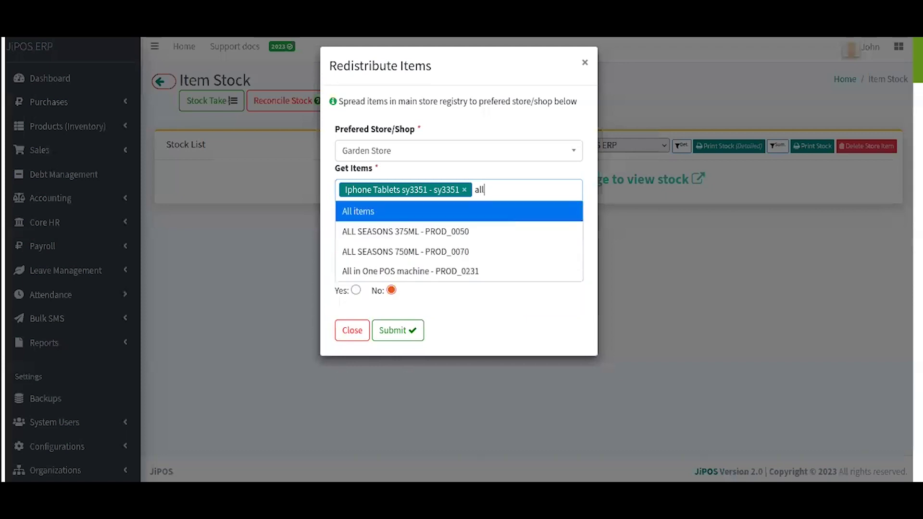
pyautogui.click(377, 212)
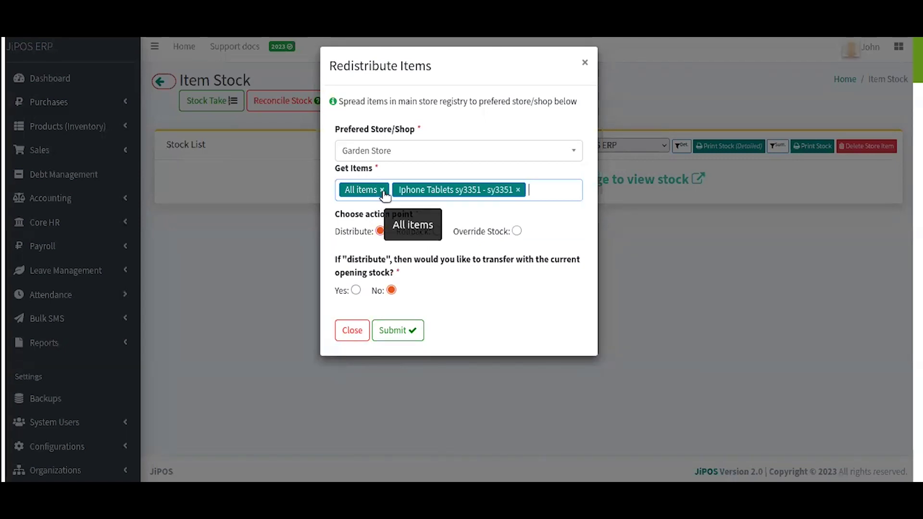
pyautogui.click(383, 190)
pyautogui.click(500, 186)
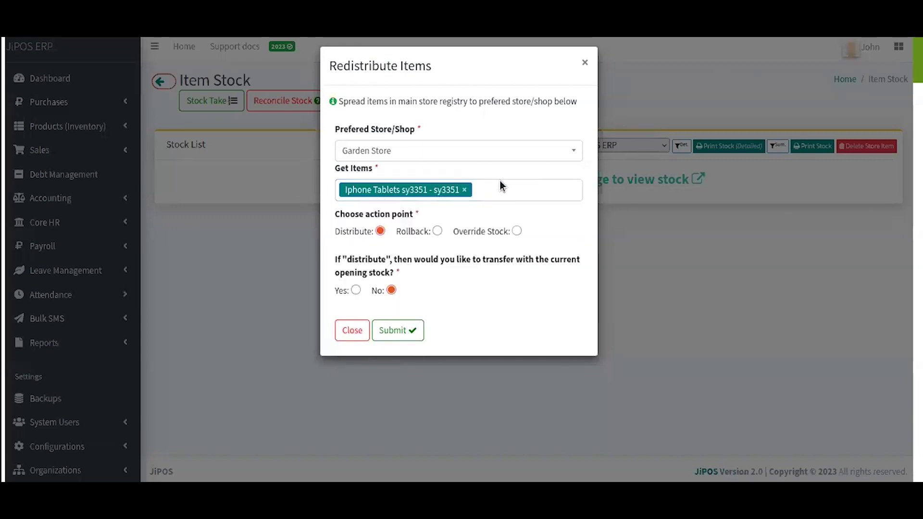
# Step: Replace the chosen item with Soda 300ml - PROD_0283, found by searching 'soda'
pyautogui.click(464, 191)
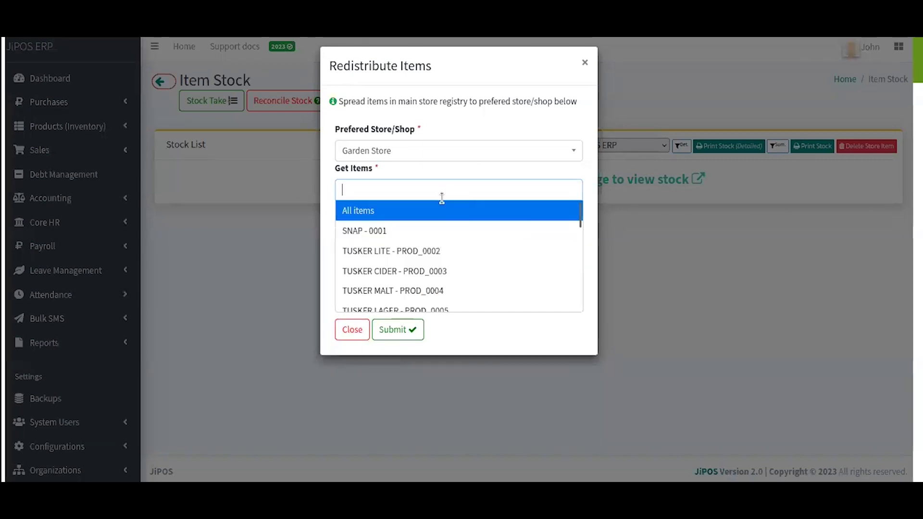
pyautogui.write('soda')
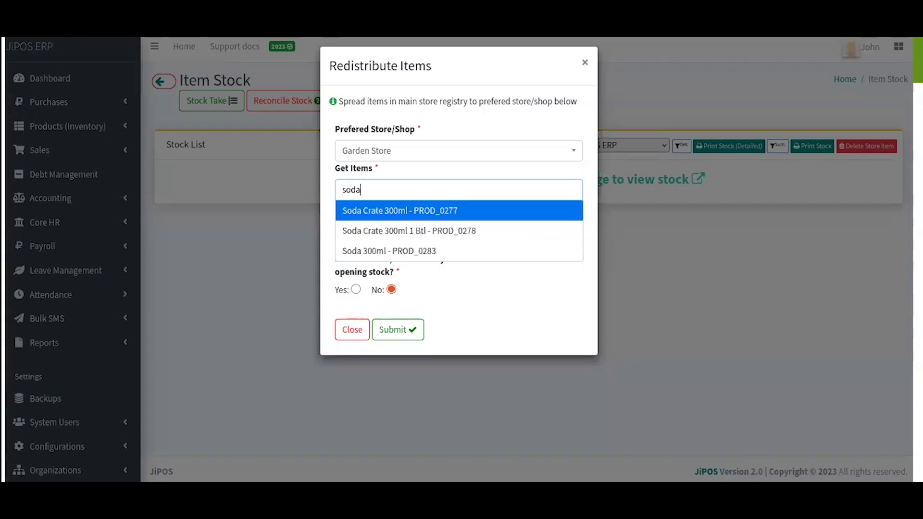
pyautogui.click(414, 251)
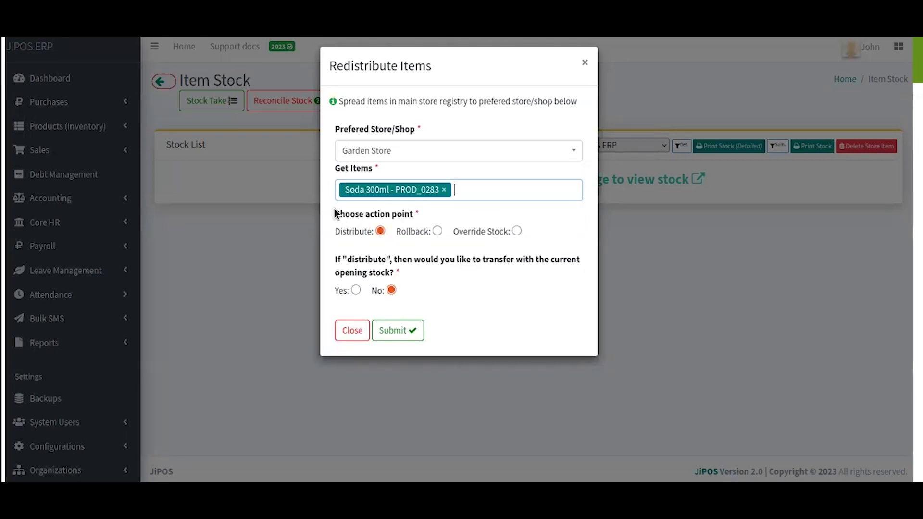
pyautogui.moveTo(337, 235); pyautogui.dragTo(509, 232)
pyautogui.click(349, 234)
pyautogui.doubleClick(349, 235)
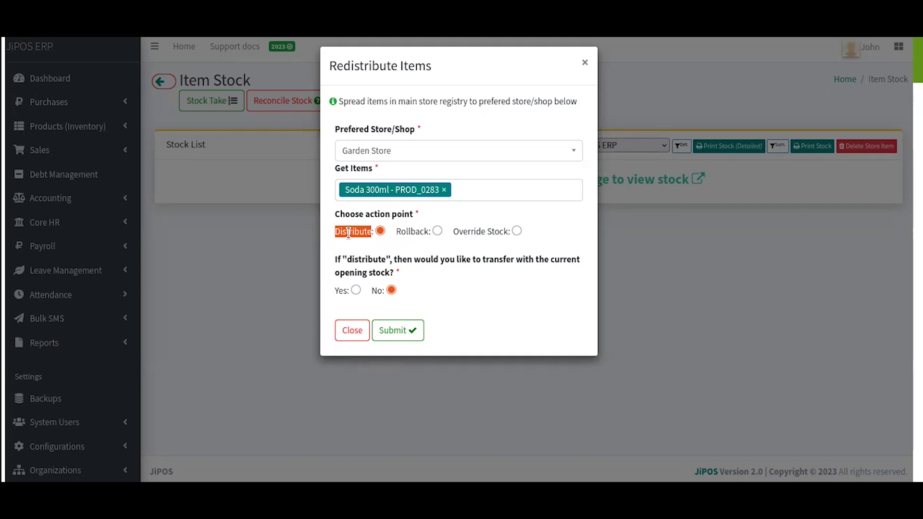
pyautogui.click(437, 231)
pyautogui.click(381, 231)
pyautogui.click(437, 231)
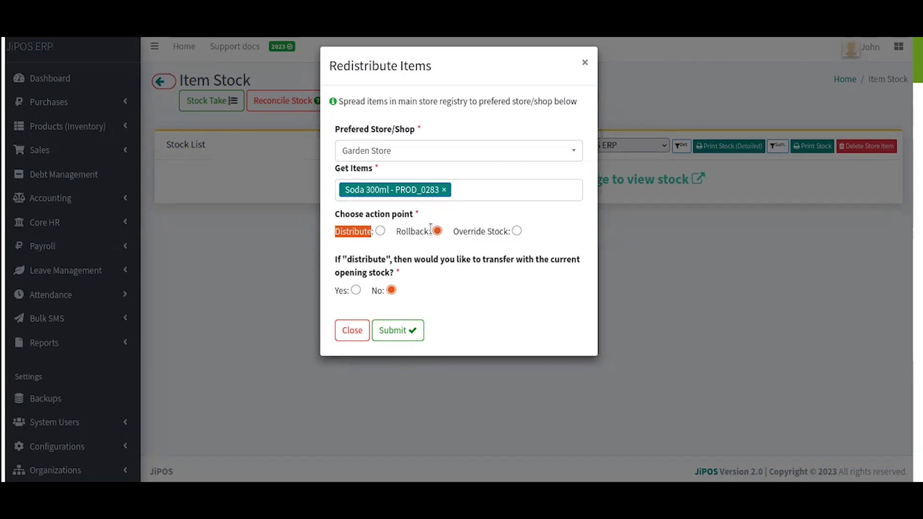
pyautogui.click(425, 231)
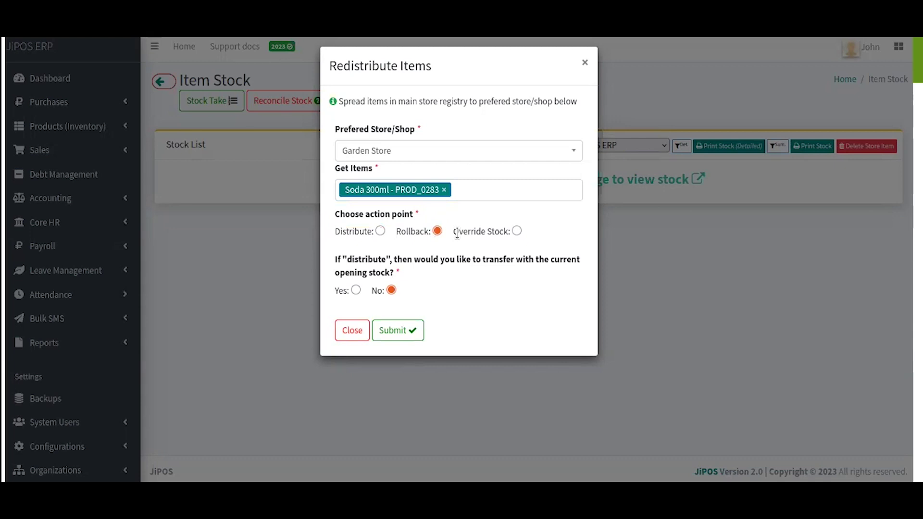
pyautogui.click(517, 231)
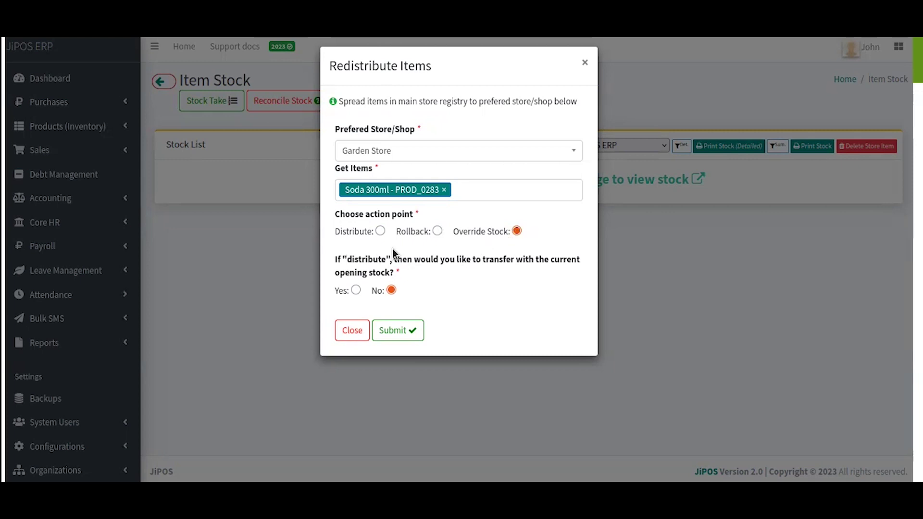
# Step: Set the action point to Distribute and choose Yes to transfer the current opening stock
pyautogui.click(380, 232)
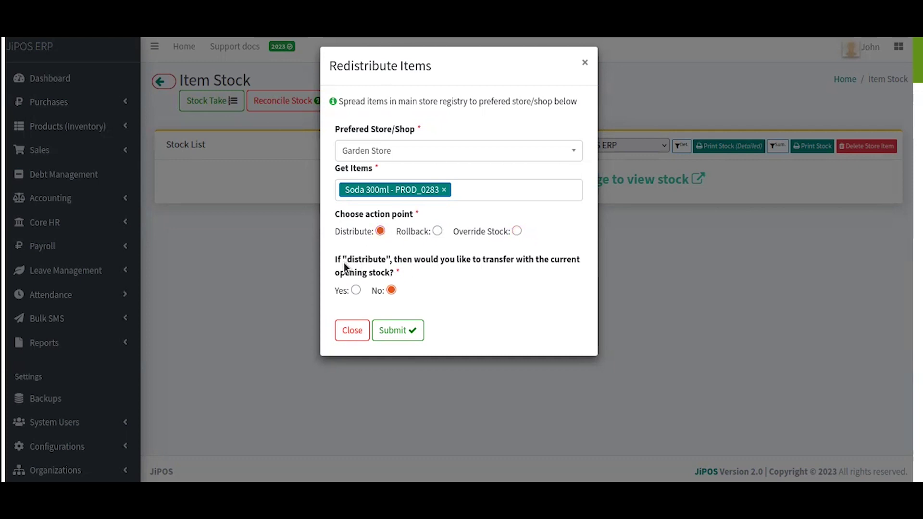
pyautogui.doubleClick(351, 232)
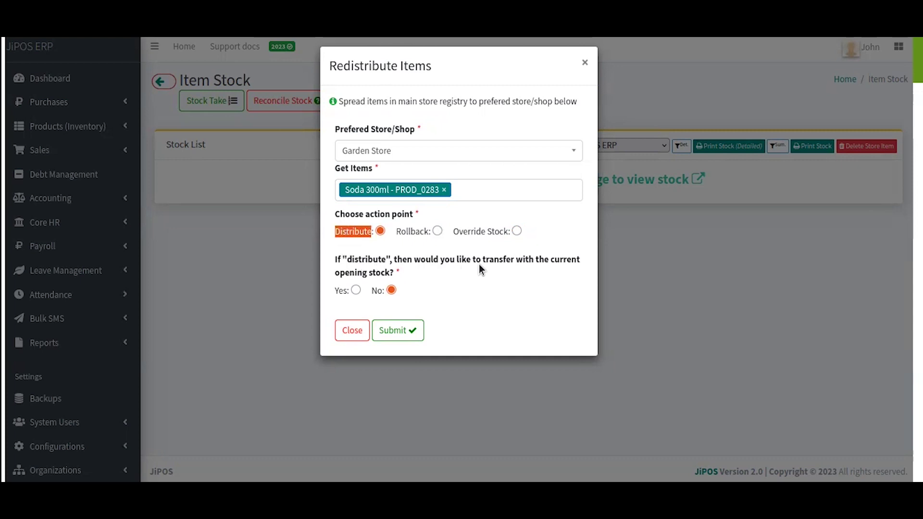
pyautogui.click(525, 259)
pyautogui.click(356, 290)
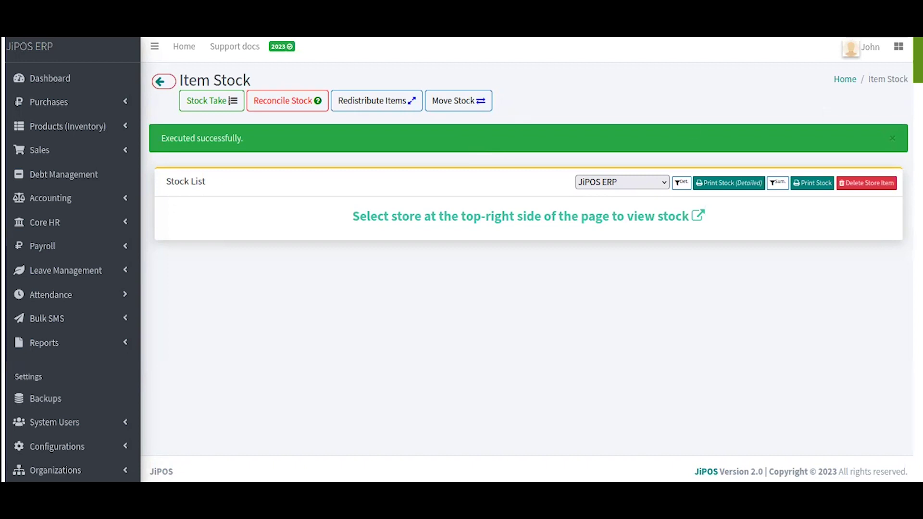
# Step: Dismiss the 'Executed successfully.' alert and pick Garden Store in the Stock List dropdown
pyautogui.click(892, 138)
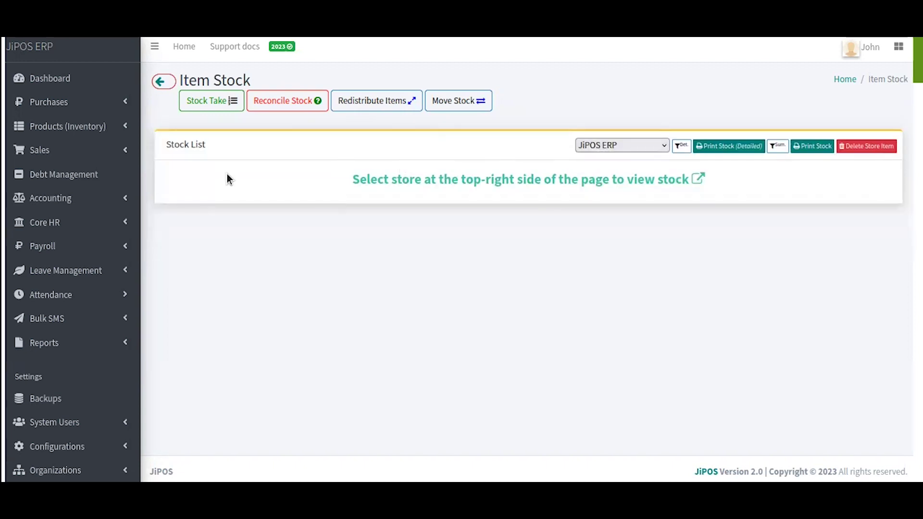
pyautogui.click(617, 142)
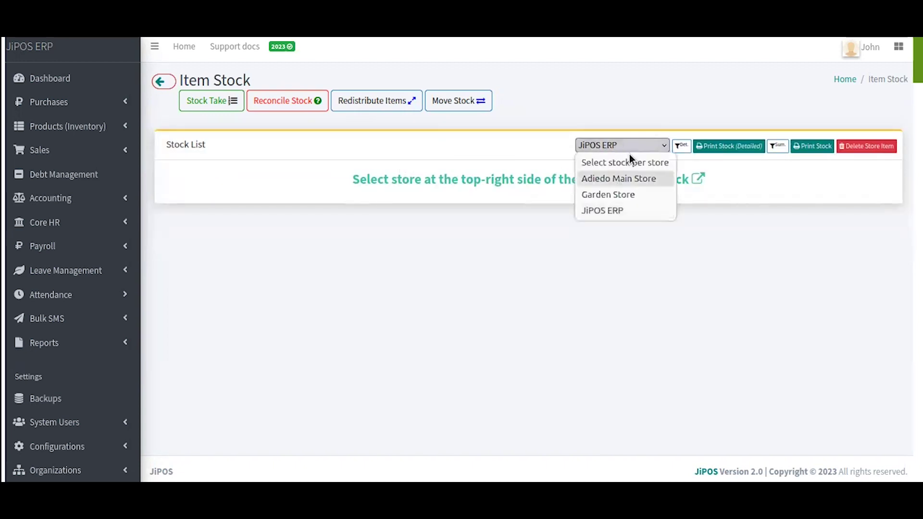
pyautogui.click(591, 195)
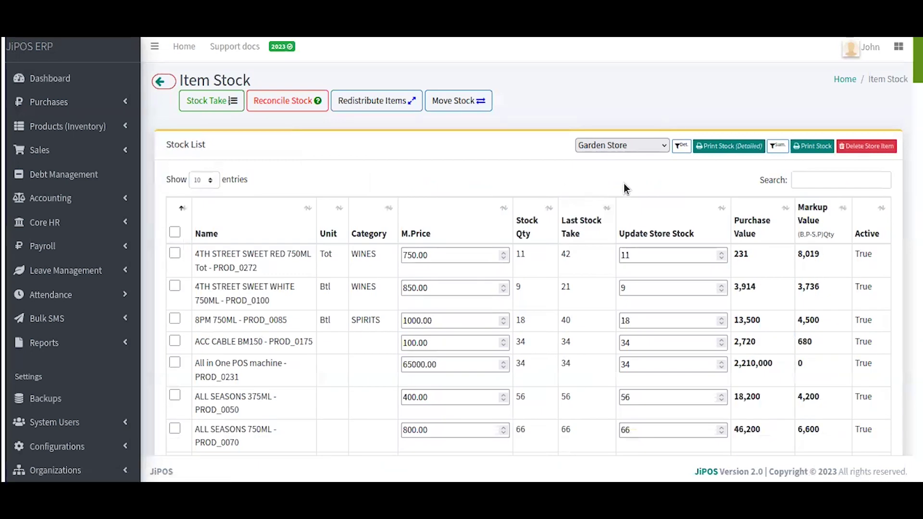
# Step: Search the Garden Store list for 'soda 300' and verify Soda 300ml shows stock 1
pyautogui.click(815, 180)
pyautogui.write('sod')
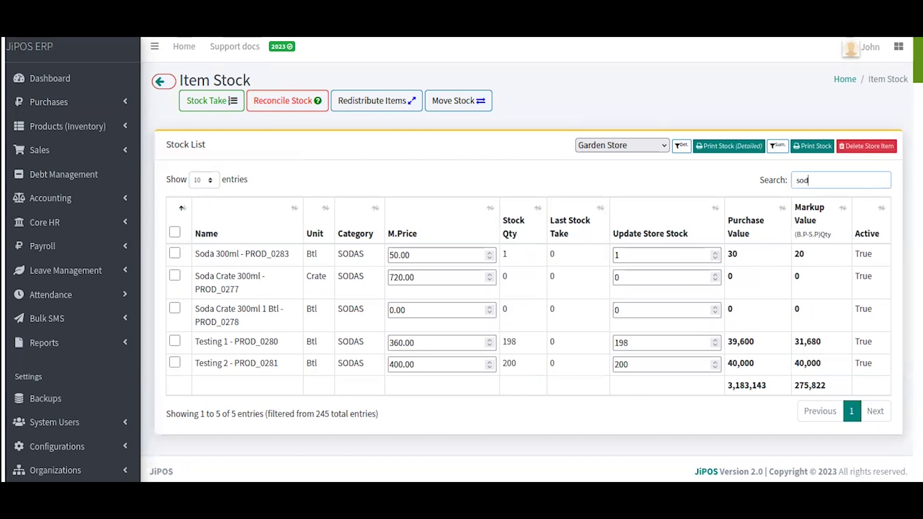
pyautogui.write('a 3')
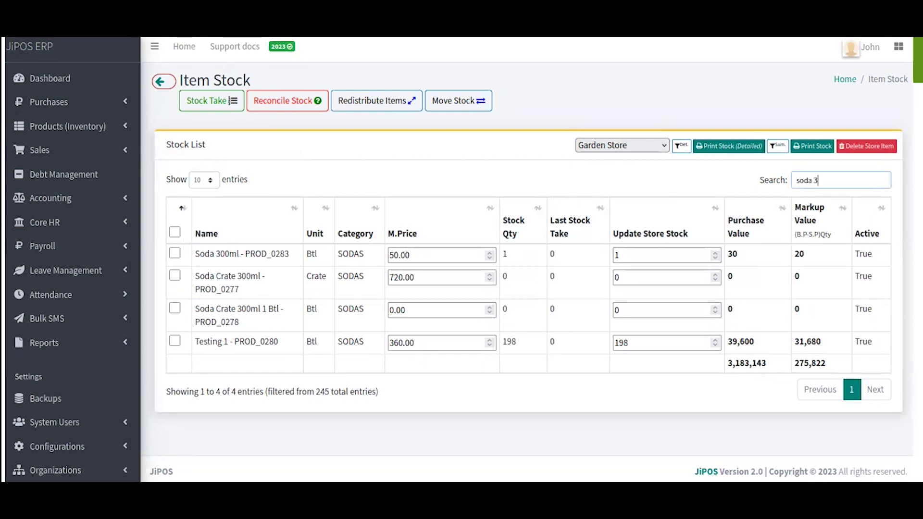
pyautogui.write('00')
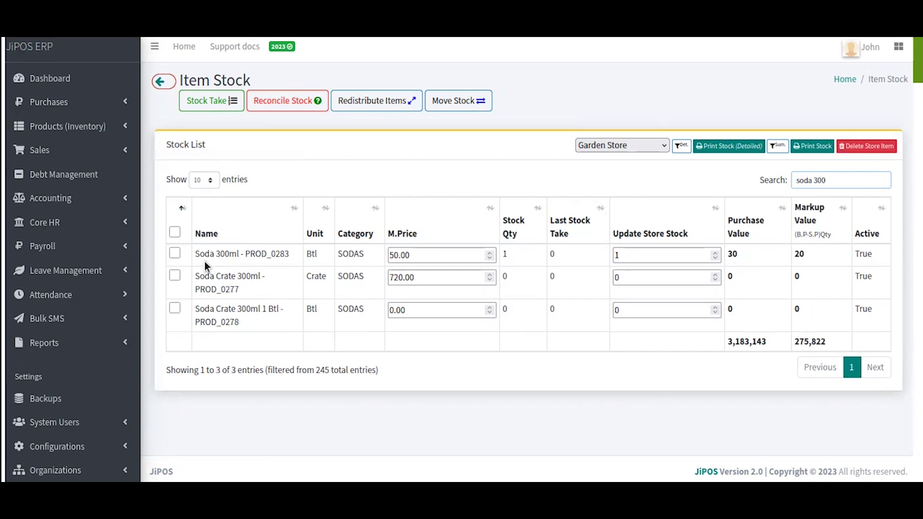
pyautogui.moveTo(194, 254); pyautogui.dragTo(394, 249)
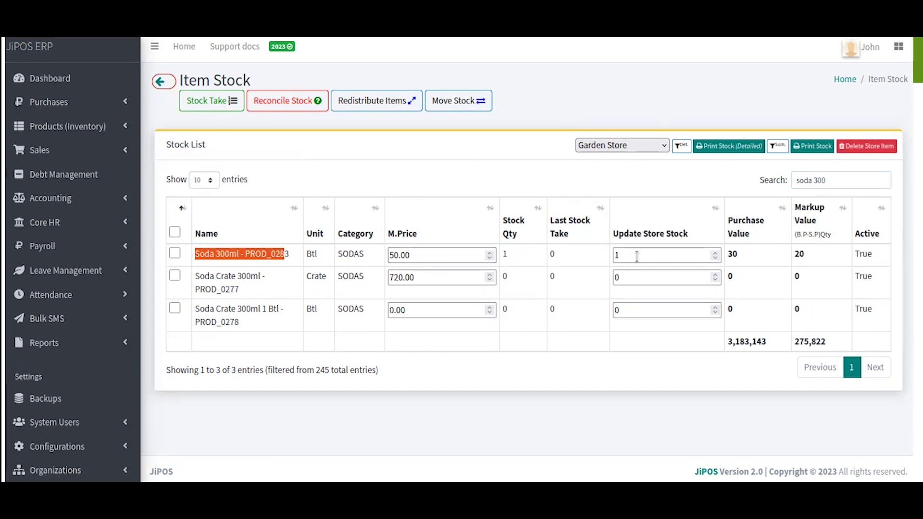
pyautogui.click(272, 172)
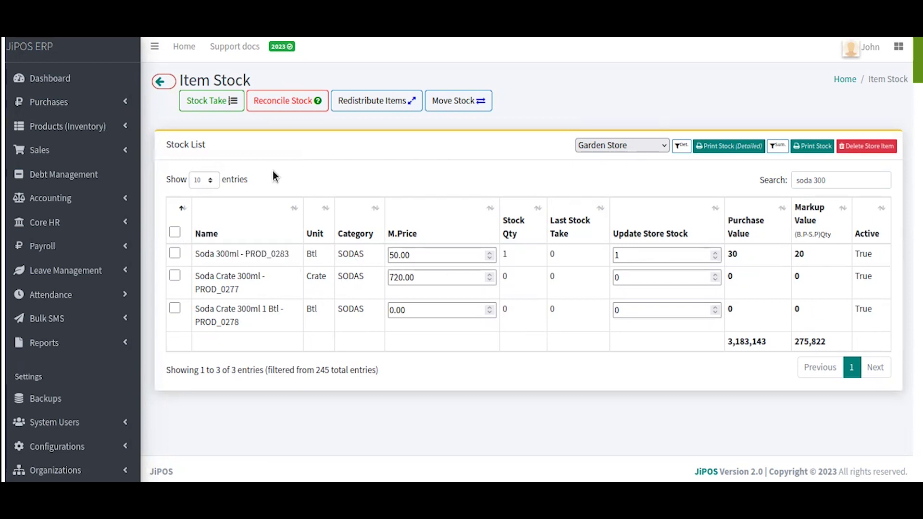